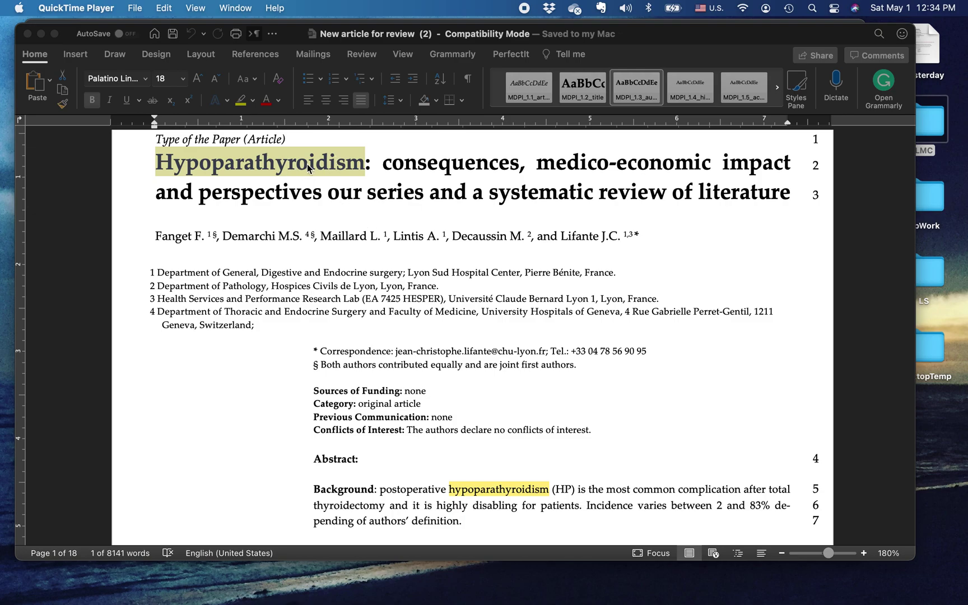
Scroll through the manuscript to review its text.
scroll(440, 409, down, 5)
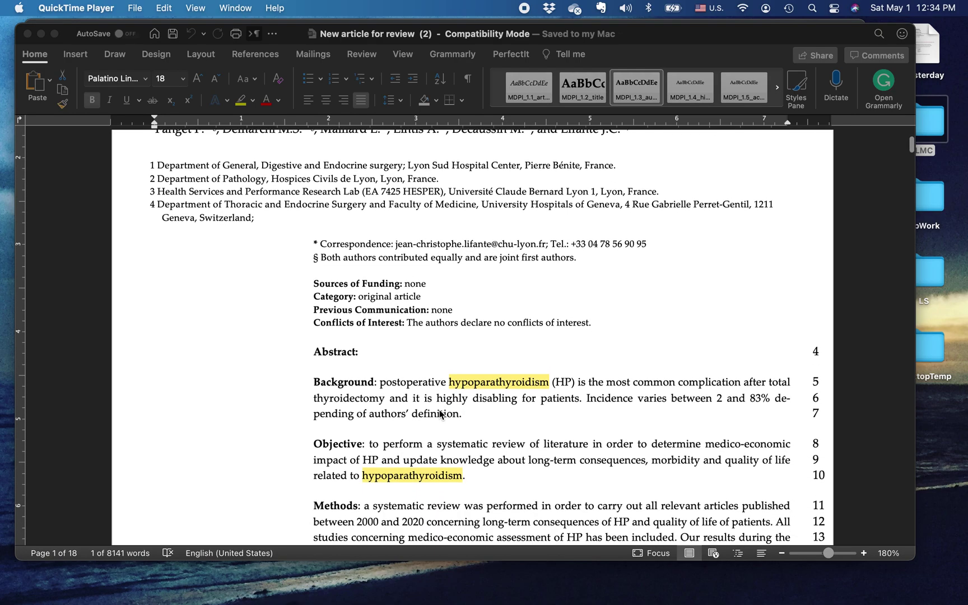
scroll(439, 413, down, 4)
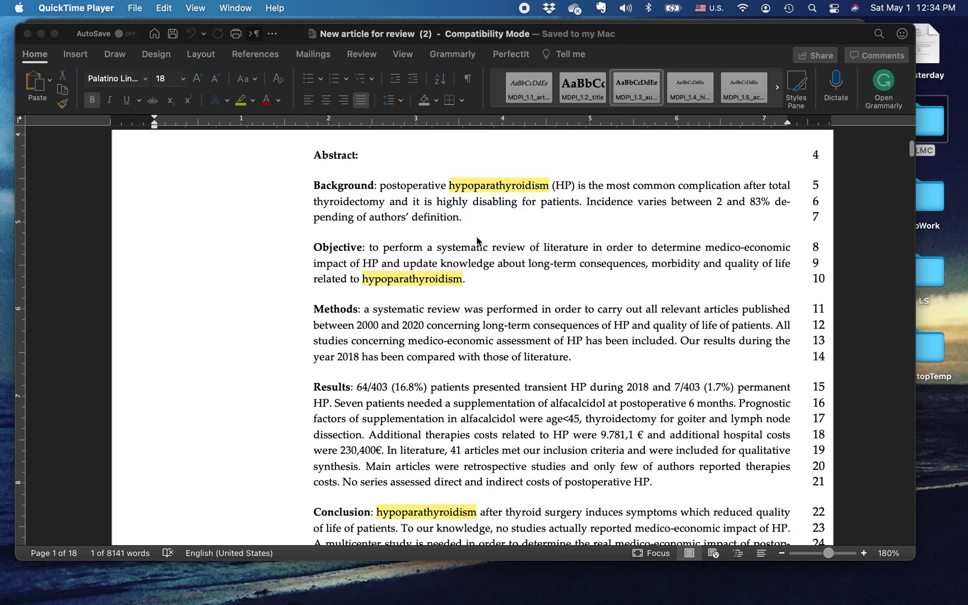
scroll(532, 437, down, 5)
scroll(532, 437, up, 6)
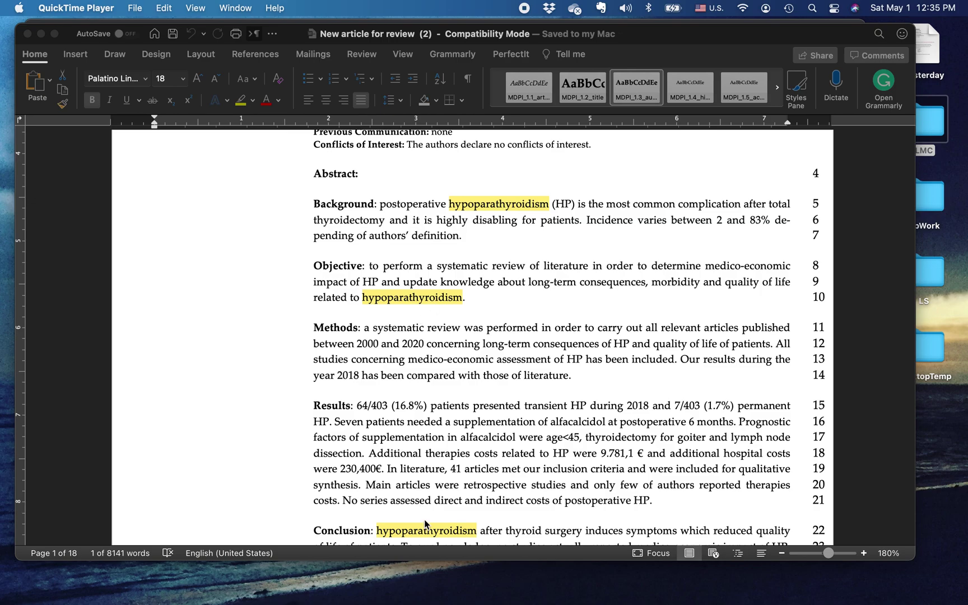
scroll(429, 531, down, 5)
scroll(429, 531, up, 5)
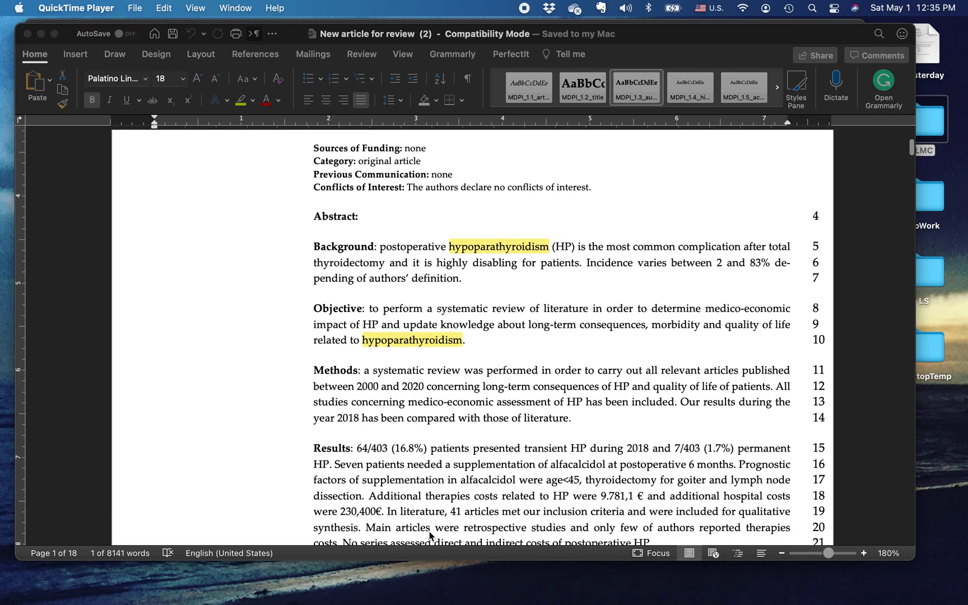
scroll(429, 531, down, 1)
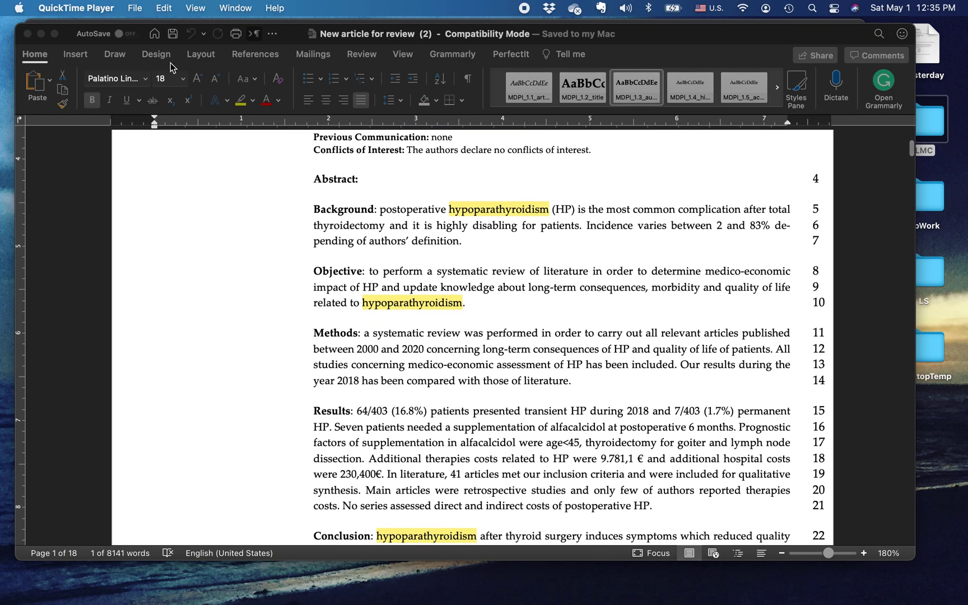
Search the manuscript for 'hypothyroidism' in the Find and Replace sidebar.
click(215, 189)
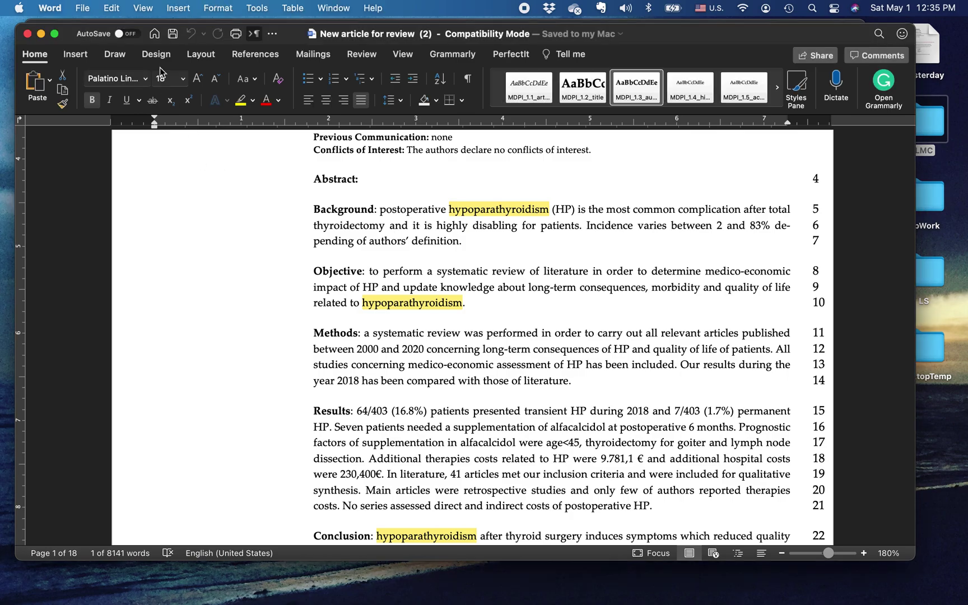
click(116, 9)
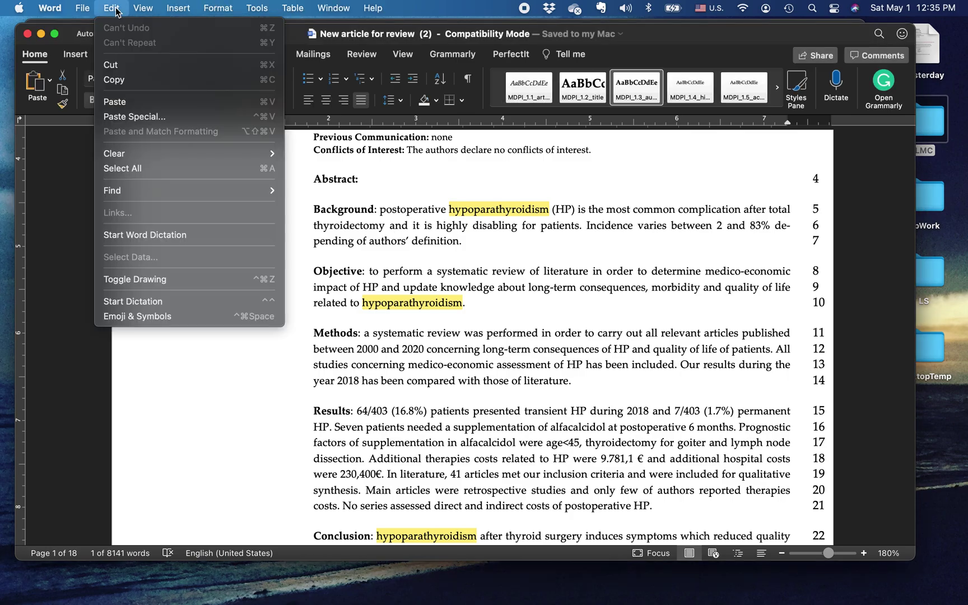
mouse_move(153, 193)
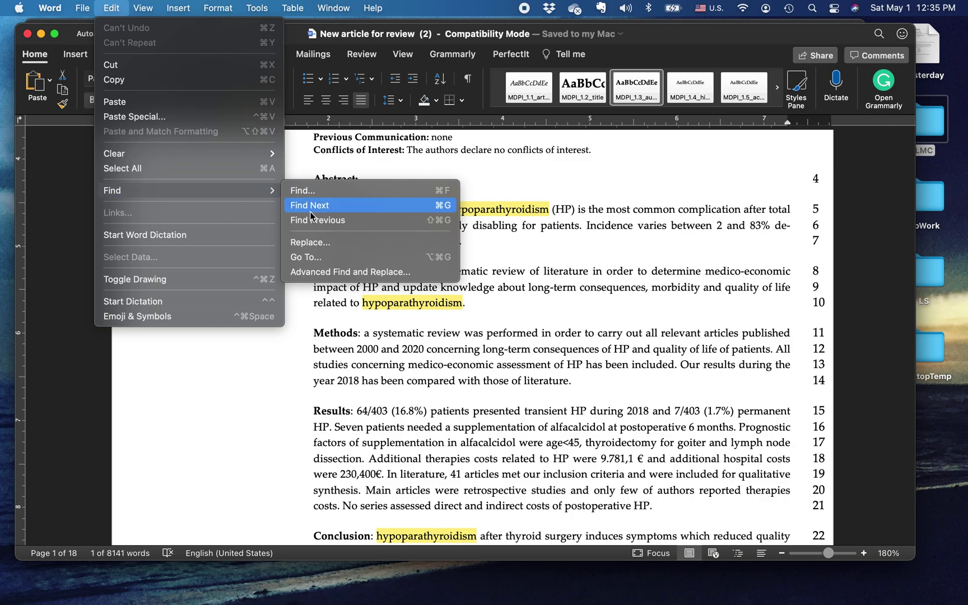
click(316, 242)
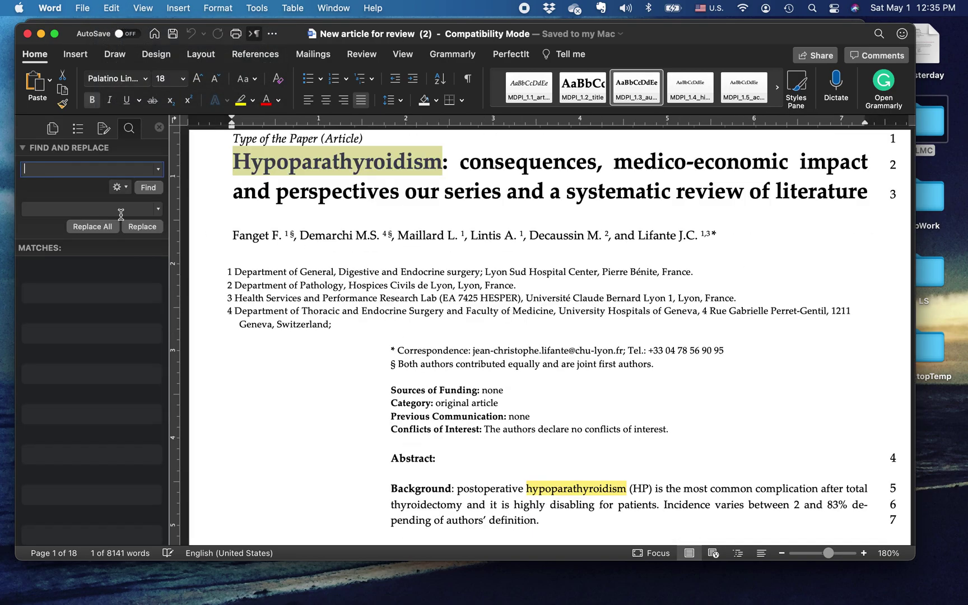
text(hypothyroid)
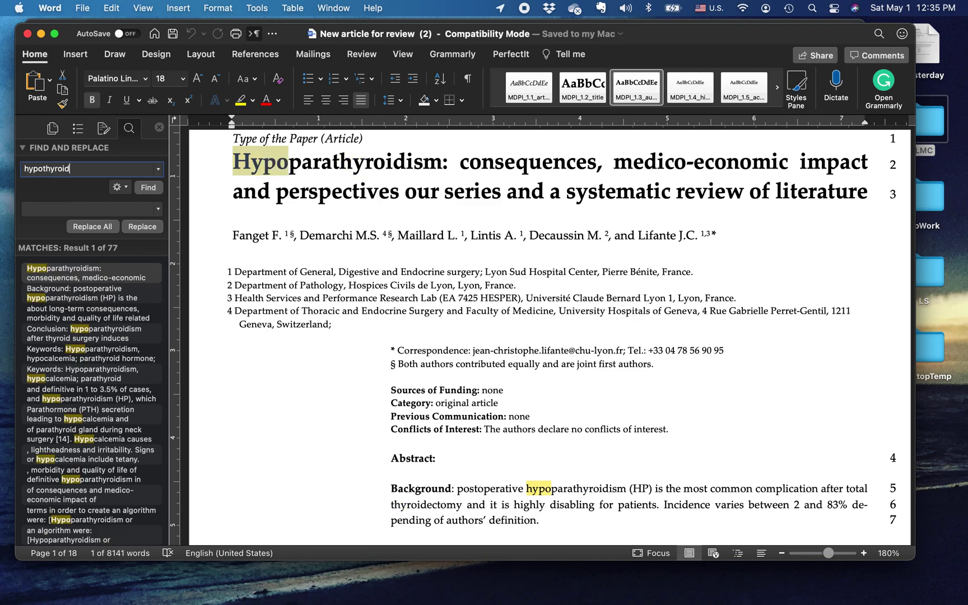
text(ism)
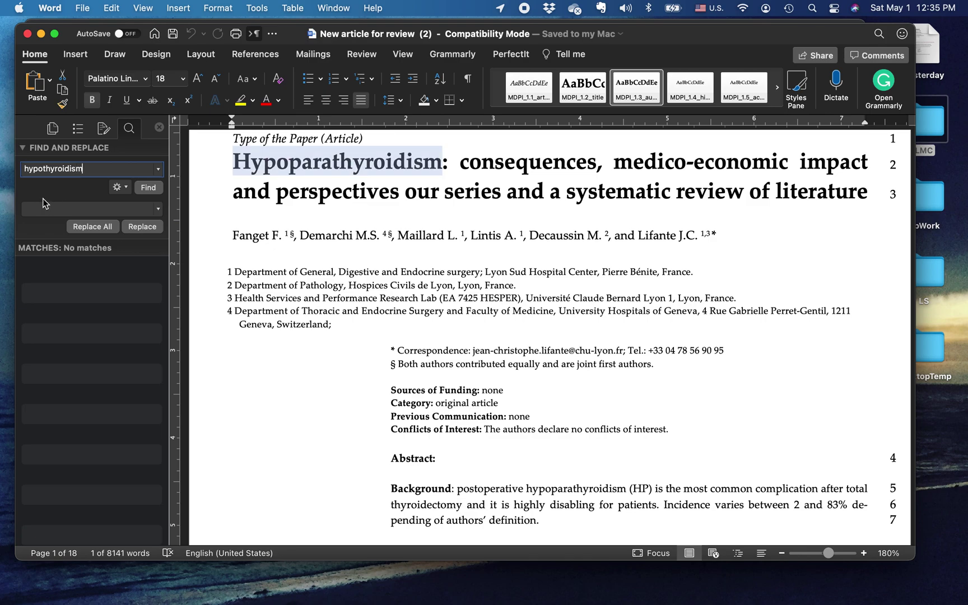
click(119, 188)
Keep Ignore Case on and correct the search term to 'hypoparathyroidism', giving 46 matches.
click(135, 217)
click(120, 187)
click(135, 219)
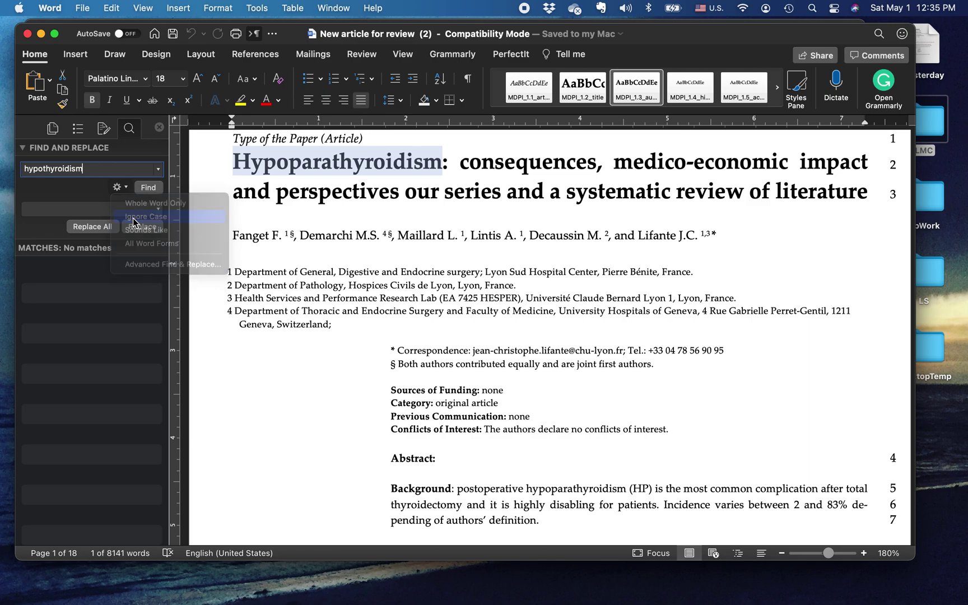
click(121, 187)
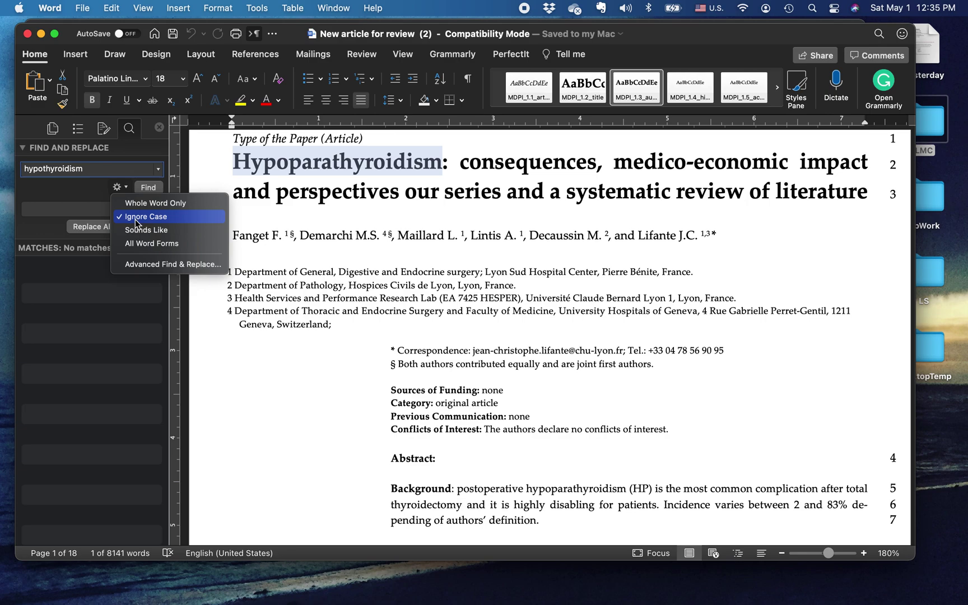
click(98, 301)
click(45, 168)
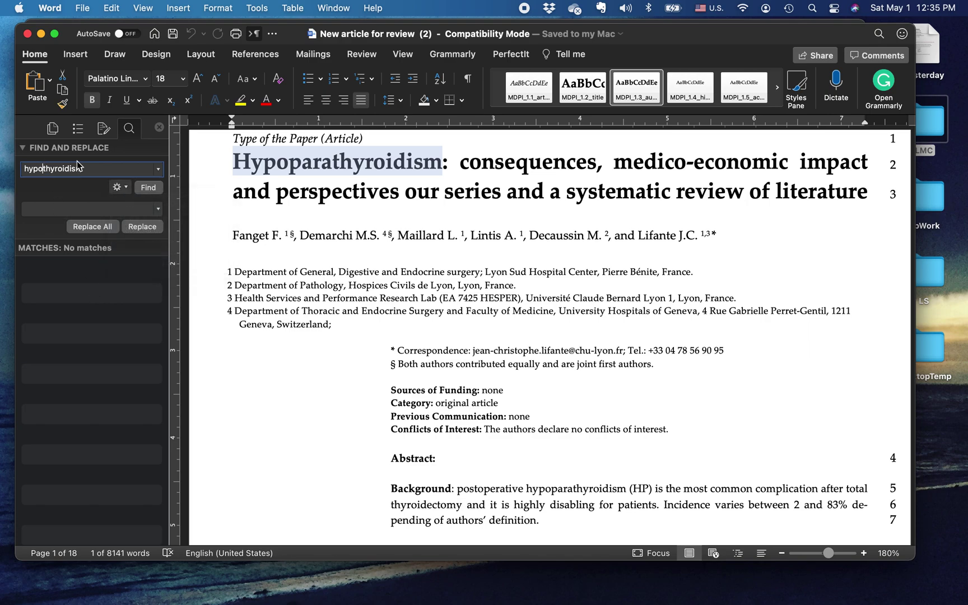
text(para)
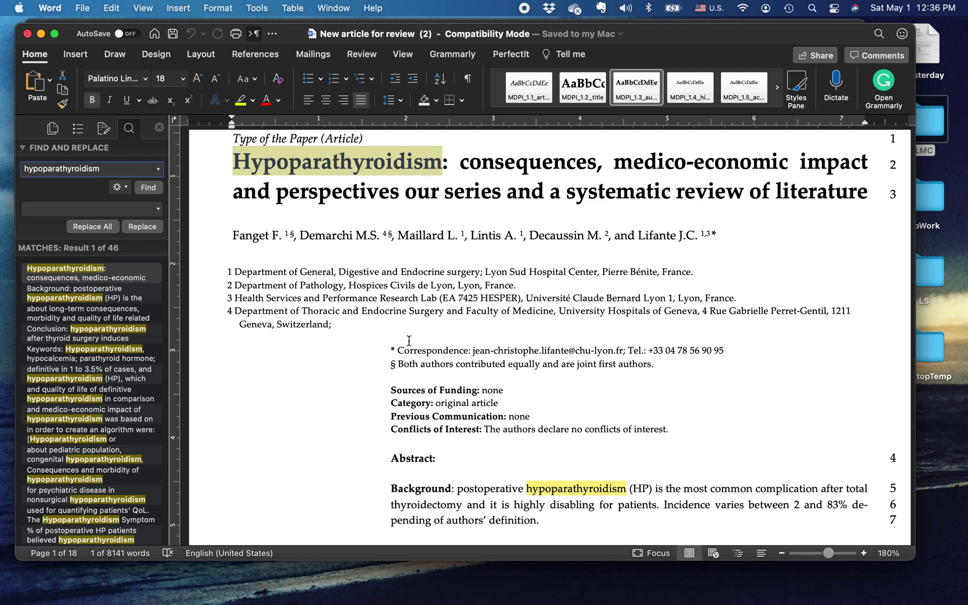
Enter 'HP' as the replacement text after checking the title and Background matches.
click(153, 280)
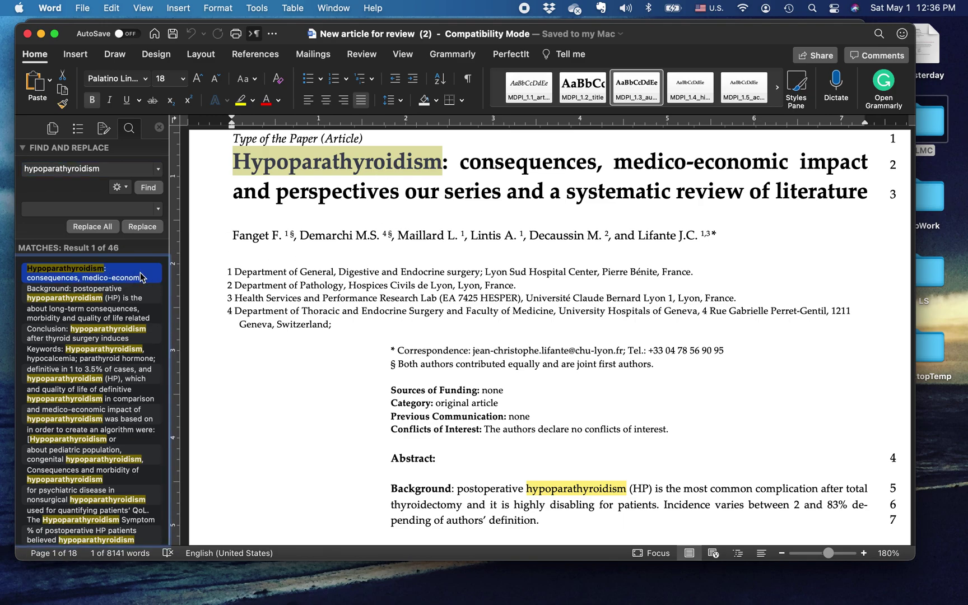
click(136, 298)
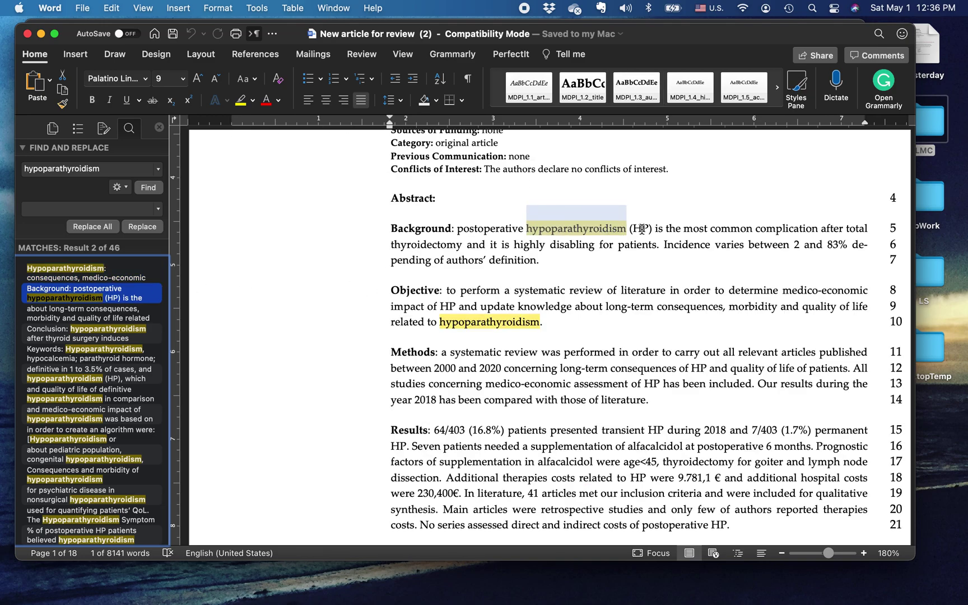
click(97, 204)
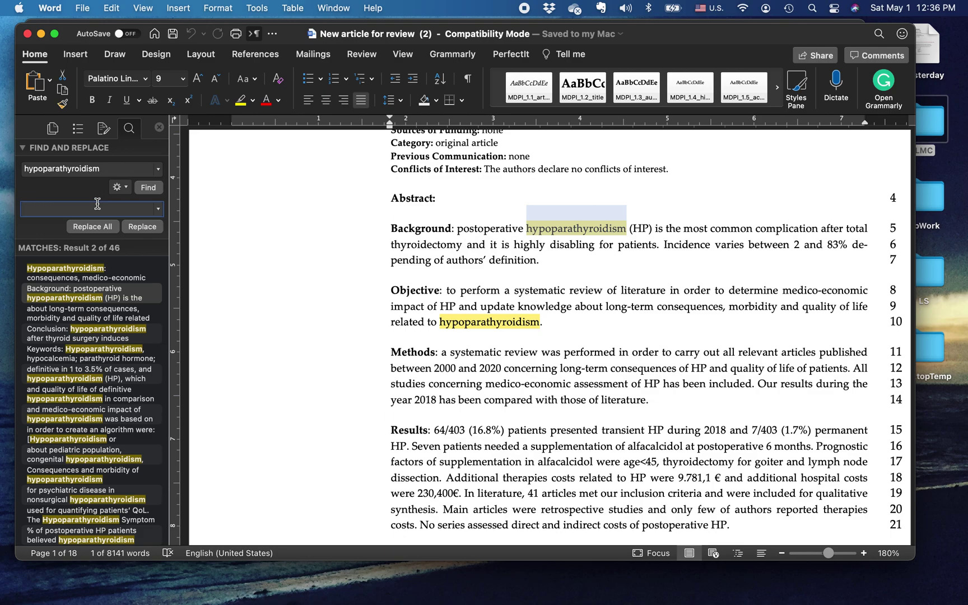
text(HP)
Replace the Objective and Conclusion mentions with HP, leaving Background and Keywords spelled out.
click(527, 323)
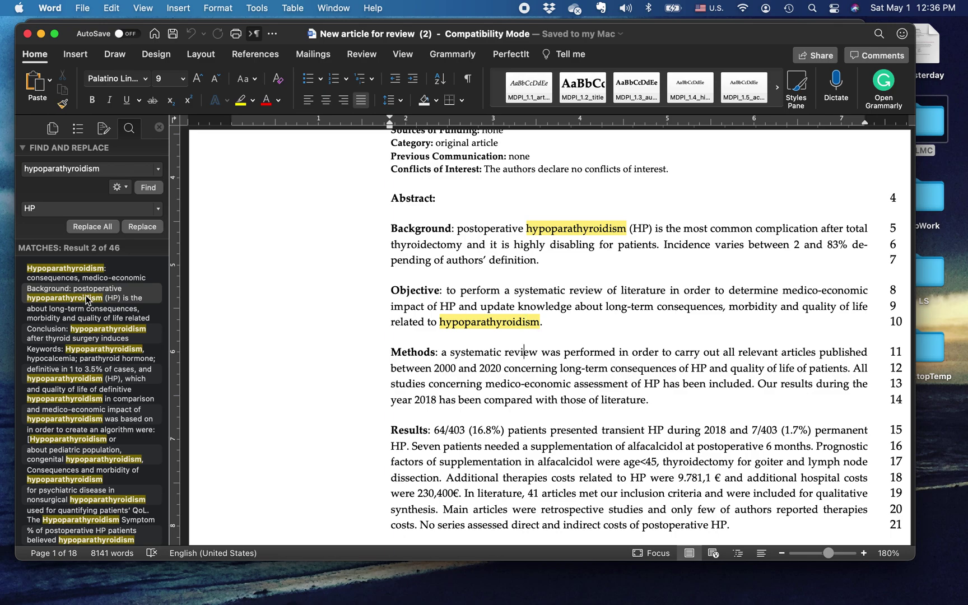
click(88, 314)
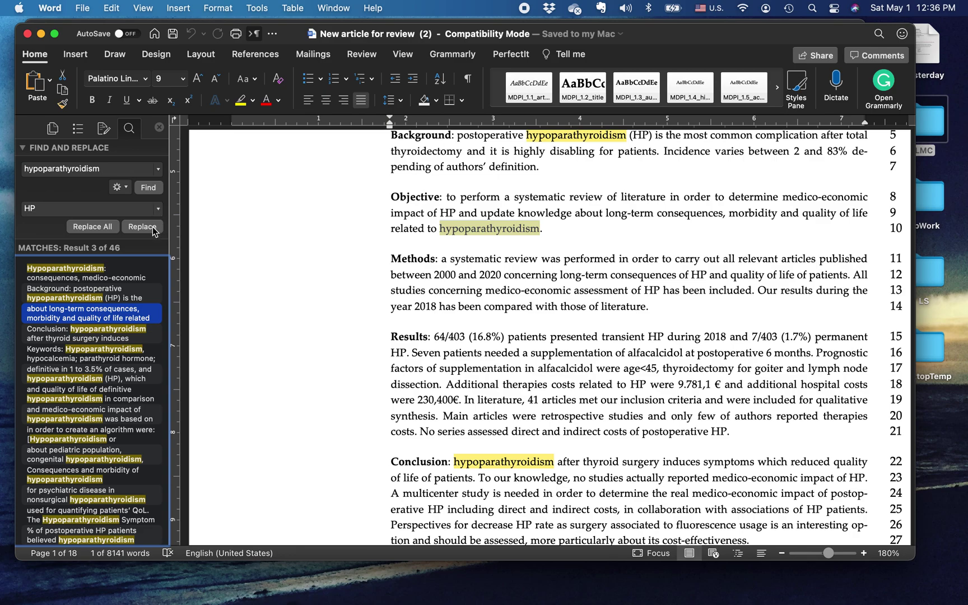
click(142, 226)
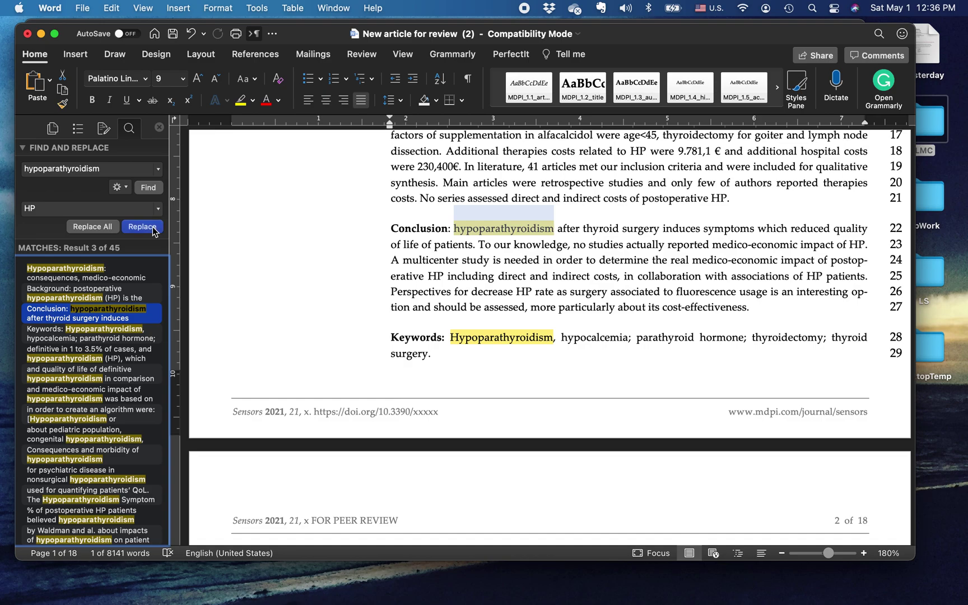
click(142, 227)
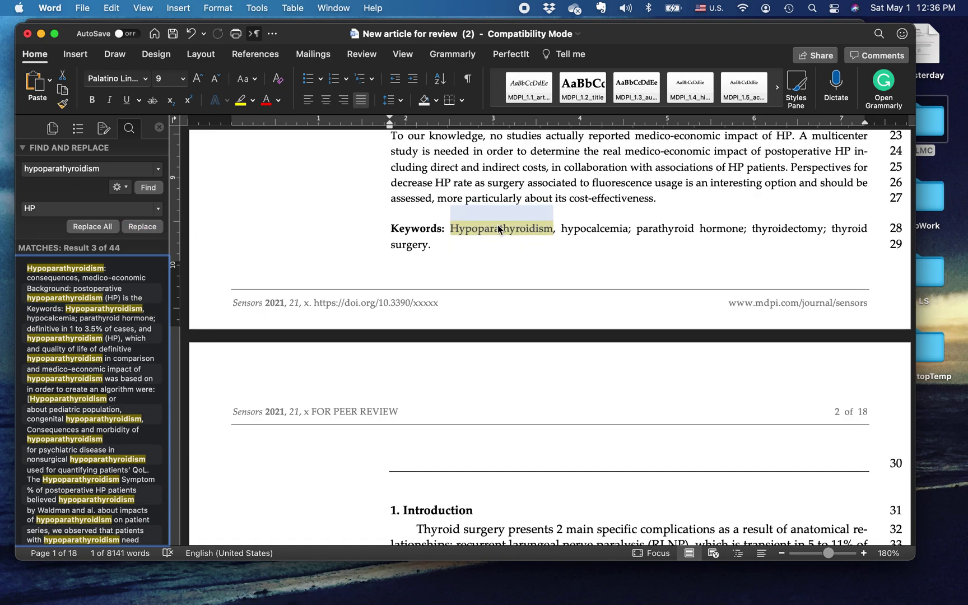
click(158, 191)
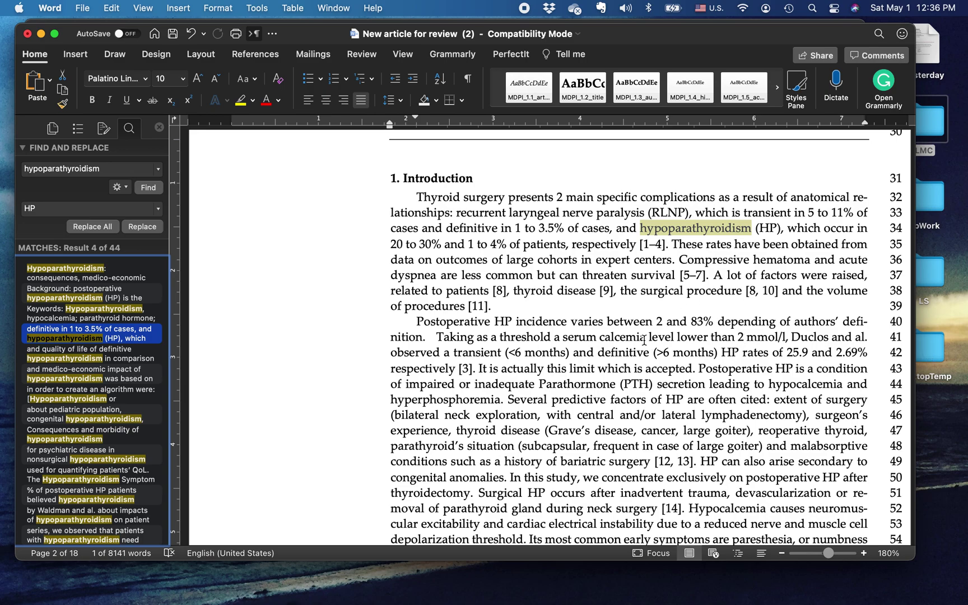
Scroll down to the Introduction's defining mention, 'hypoparathyroidism (HP)'.
scroll(649, 327, down, 1)
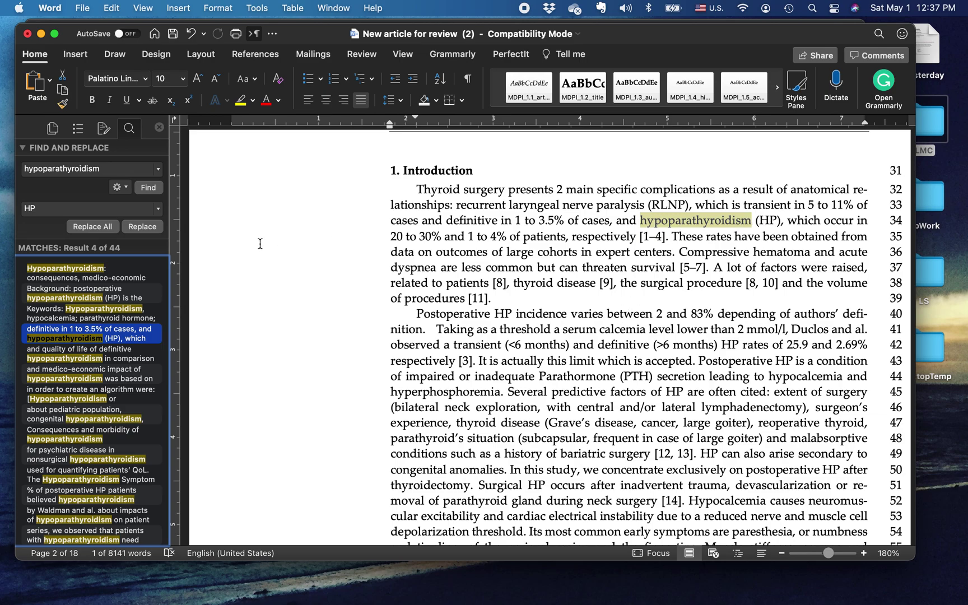
Replace five later mentions with HP, skipping the Introduction definition and bracketed search term.
click(149, 188)
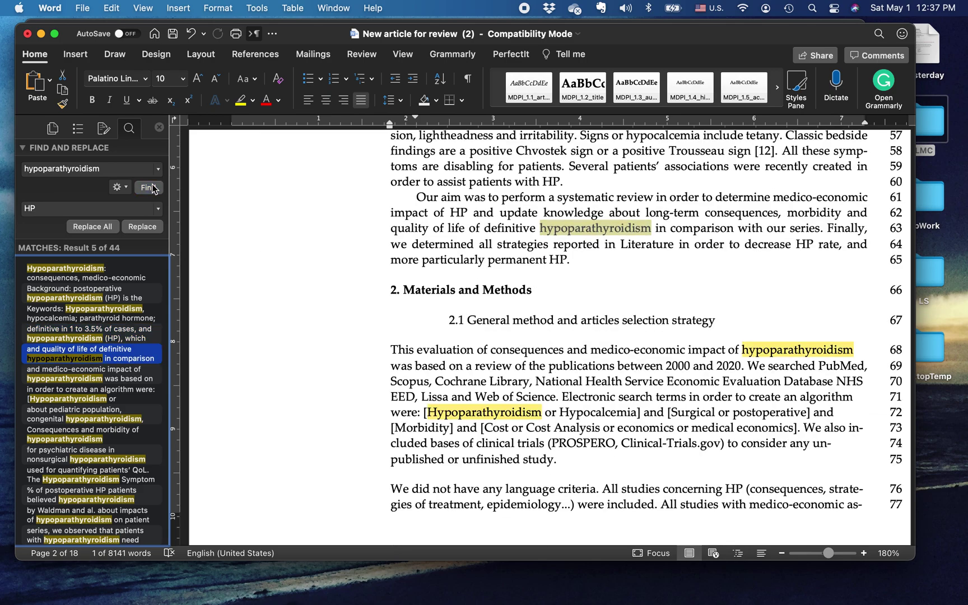
click(147, 228)
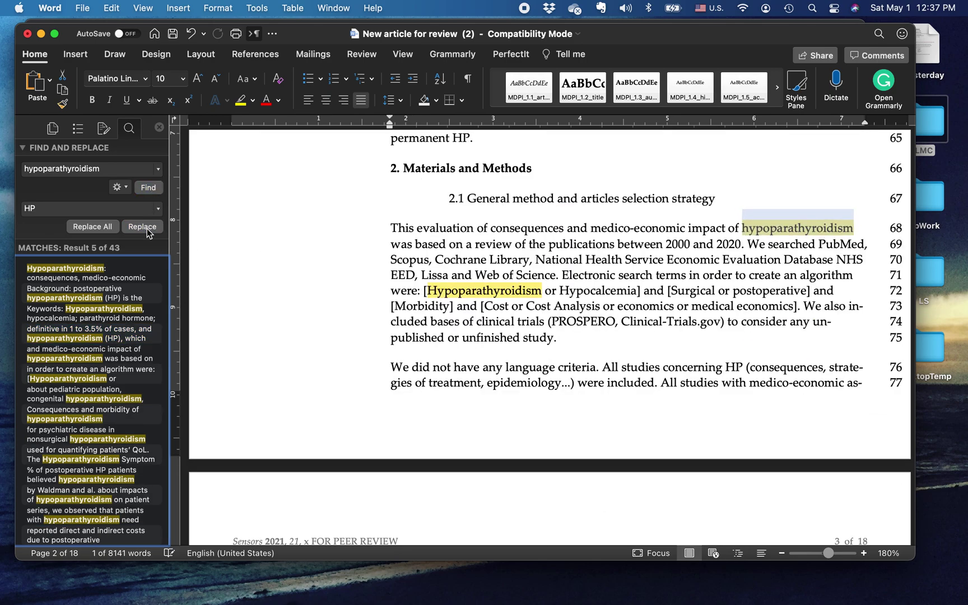
click(147, 227)
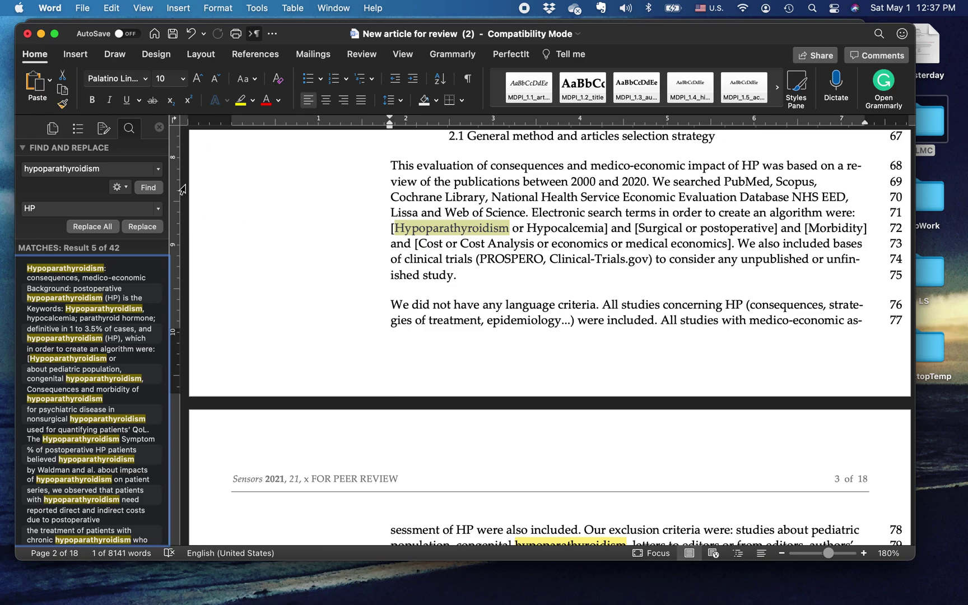
click(158, 190)
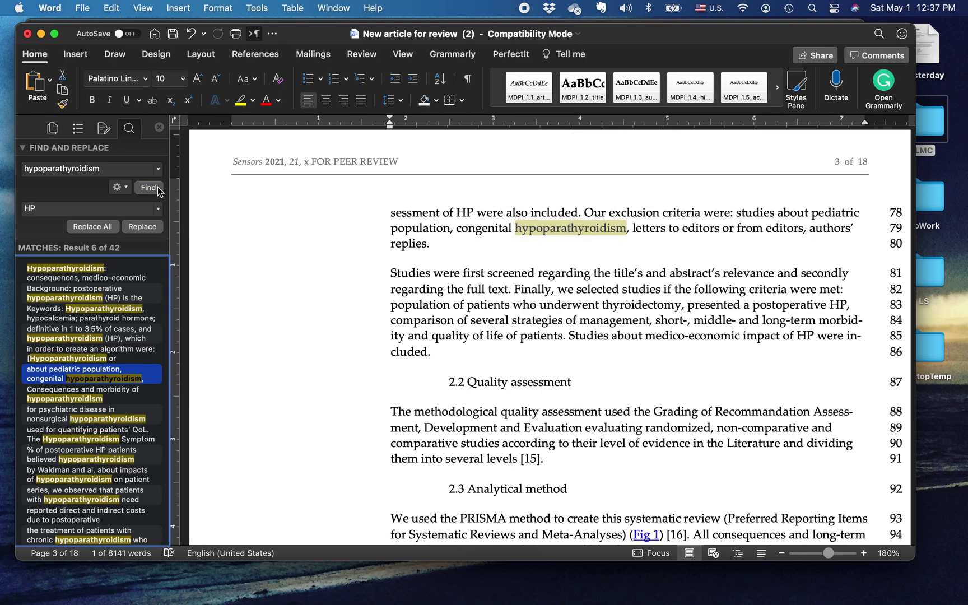
click(145, 228)
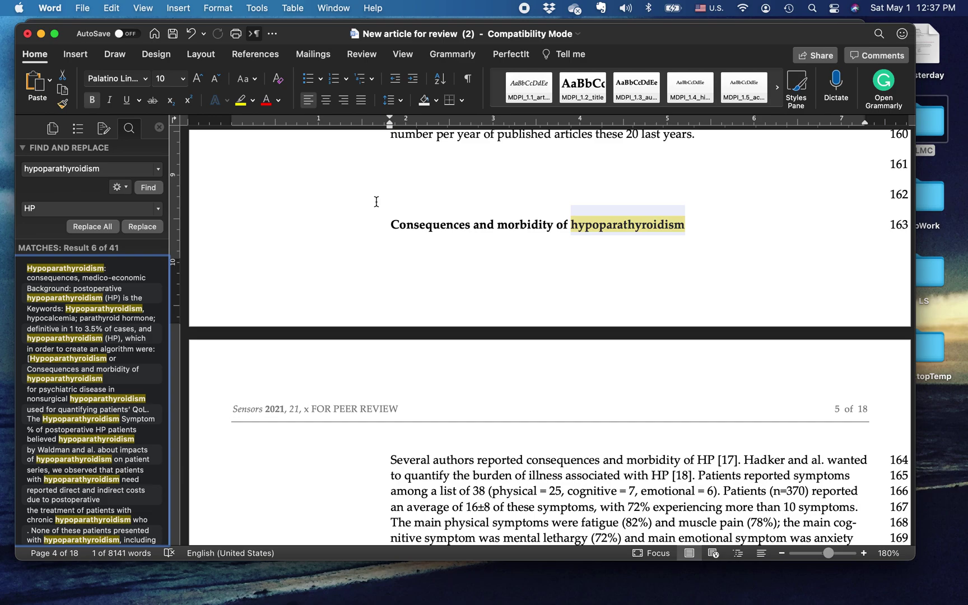
click(150, 229)
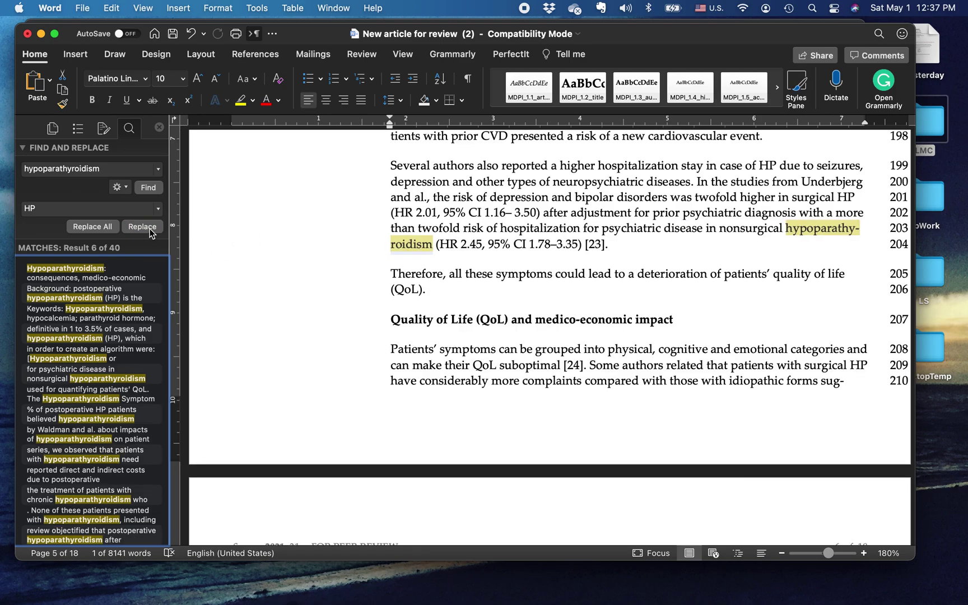
click(150, 229)
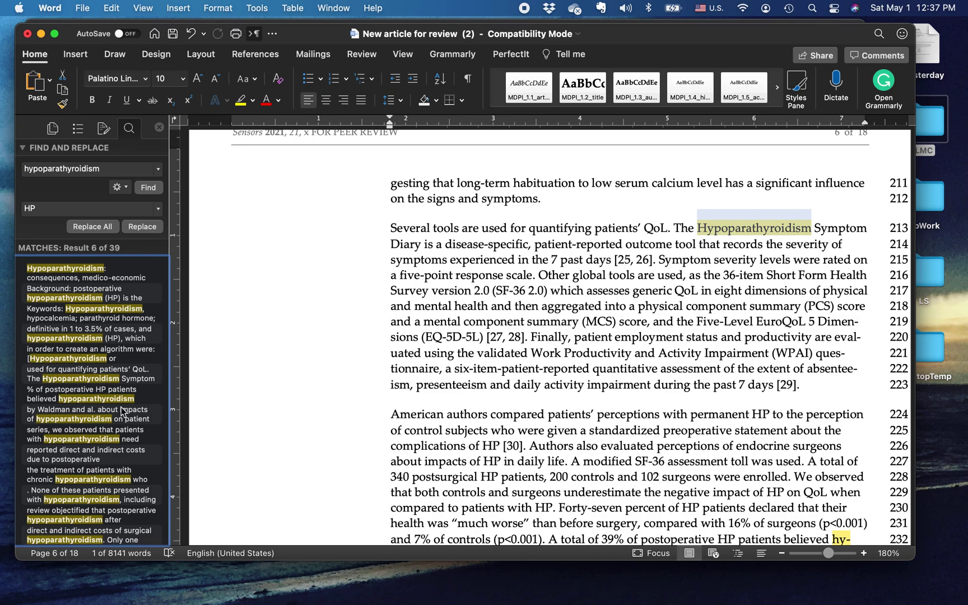